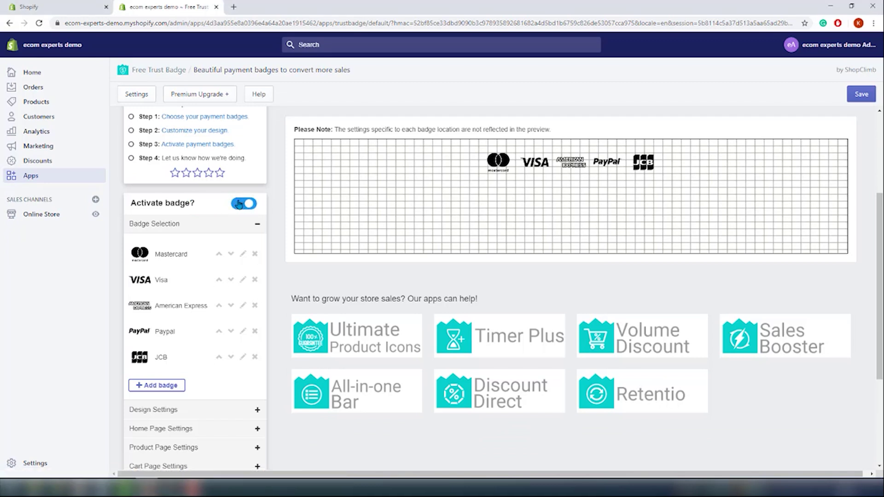
- Add the Bitcoin badge from the Logo Badges collection to the payment badge selection
scroll(266, 249, down, 1)
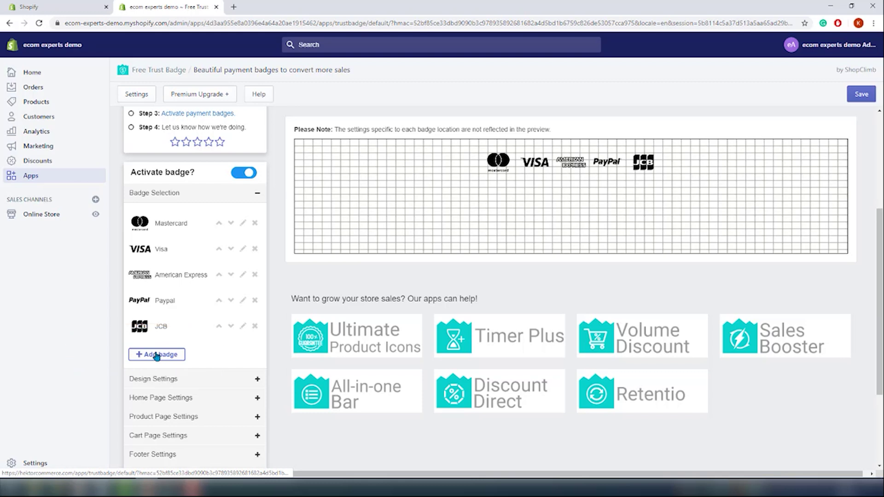
click(156, 355)
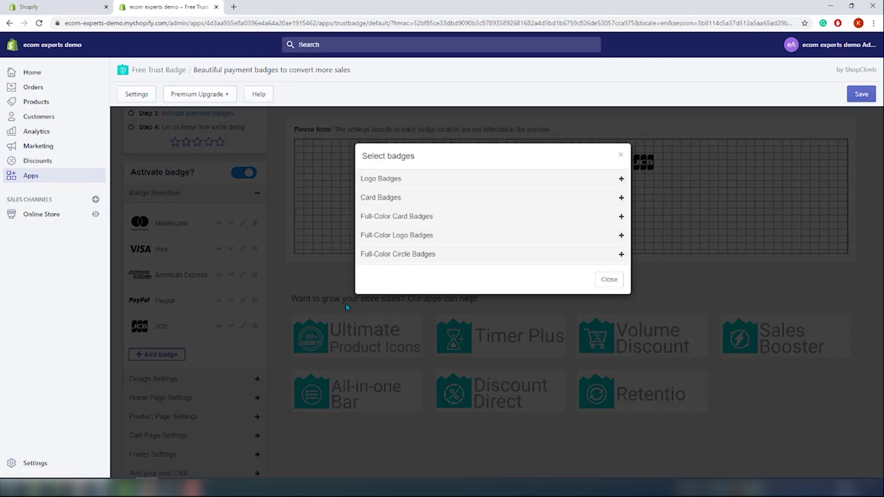
click(506, 254)
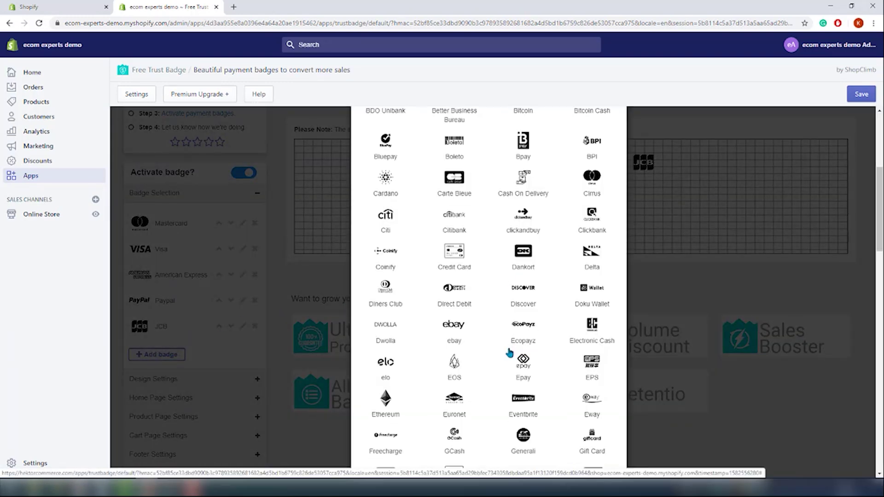
scroll(509, 352, up, 2)
scroll(509, 352, up, 2)
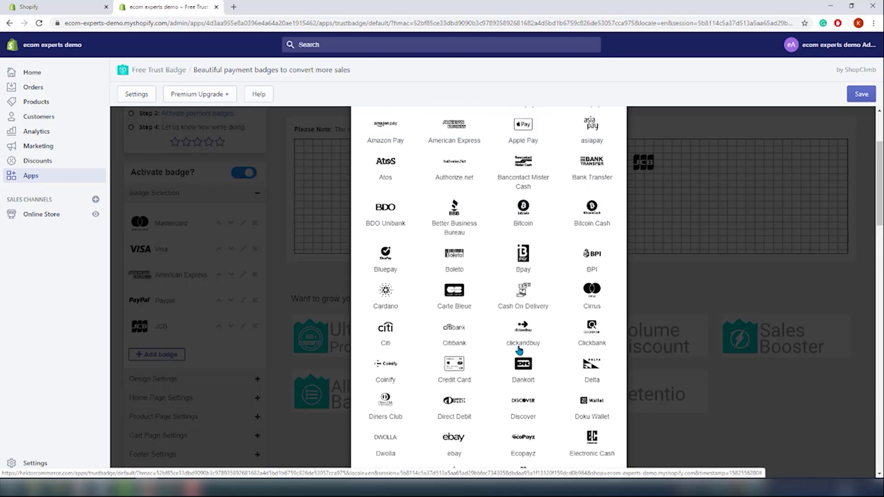
click(529, 257)
scroll(559, 221, up, 1)
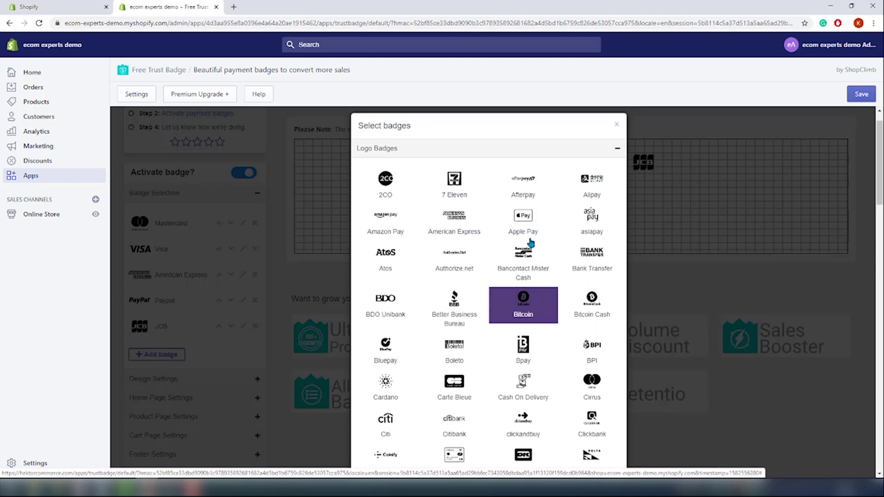
scroll(559, 216, down, 1)
scroll(559, 213, up, 2)
click(600, 150)
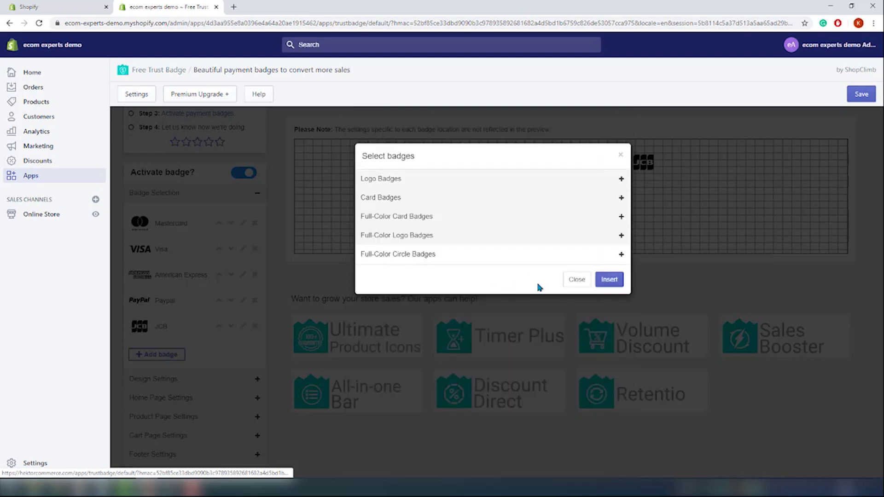
click(610, 279)
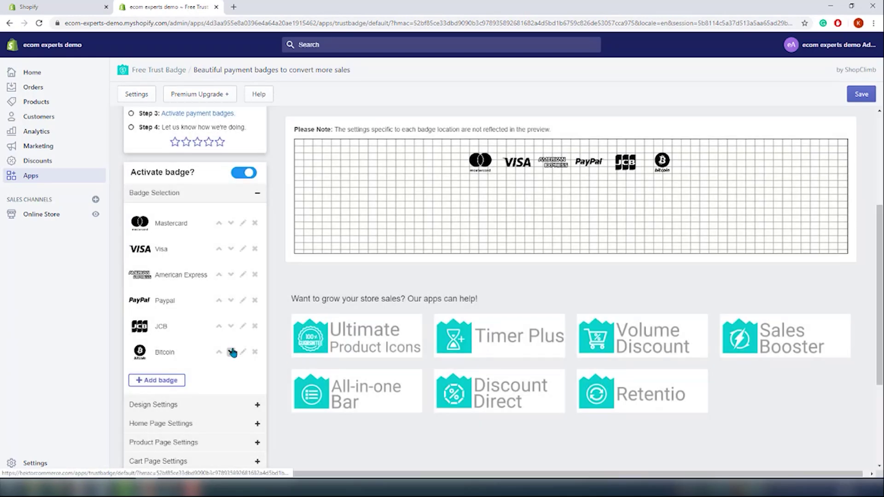
- Move the Bitcoin badge up the list to sit between Visa and American Express
scroll(229, 353, up, 3)
scroll(233, 410, down, 2)
click(219, 413)
click(219, 388)
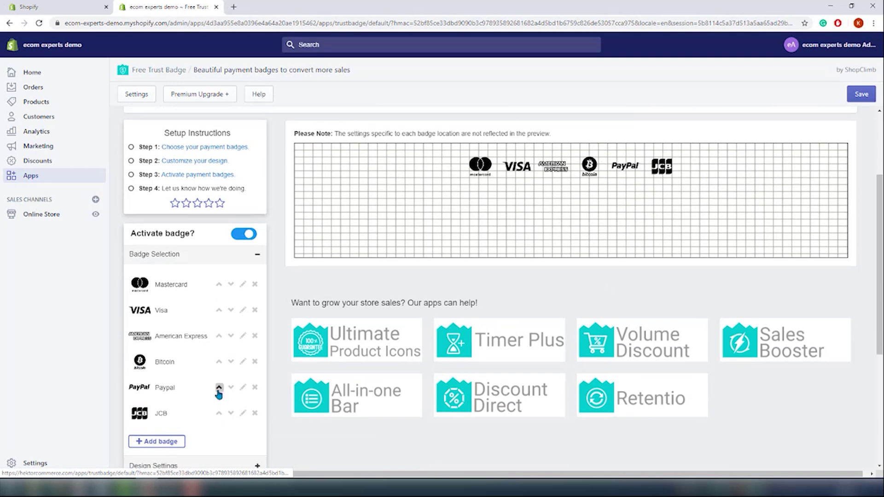
click(219, 361)
- Turn on the display of badge labels in the design settings
scroll(257, 375, down, 1)
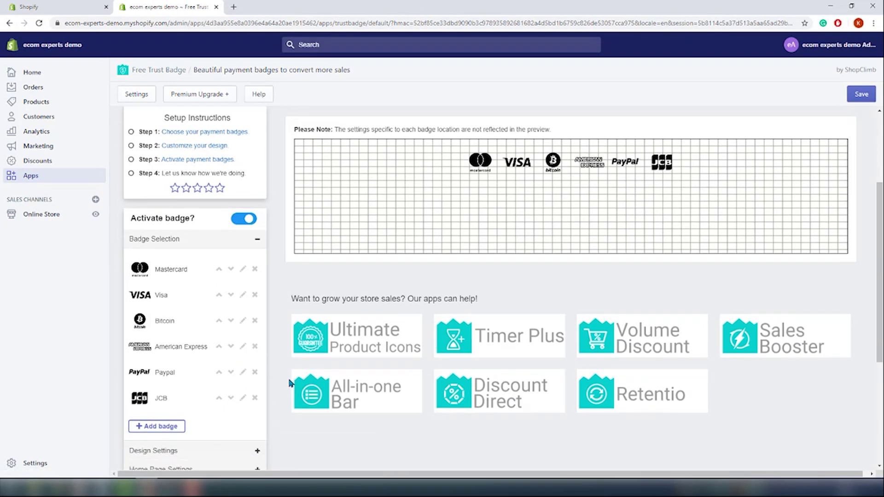
scroll(227, 391, down, 2)
click(227, 382)
scroll(212, 377, down, 2)
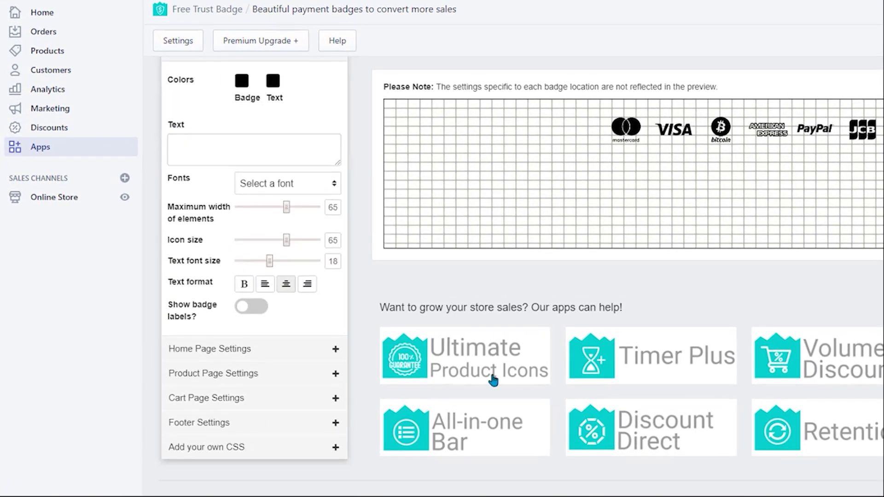
scroll(500, 377, up, 2)
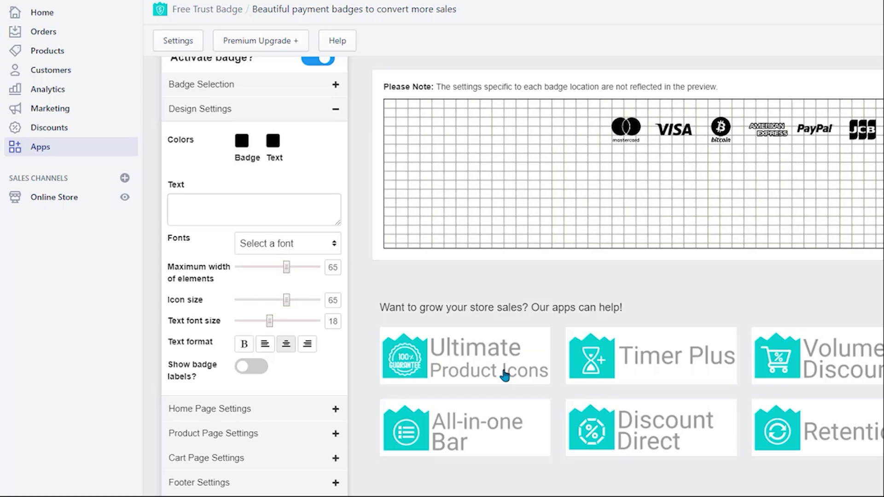
click(249, 371)
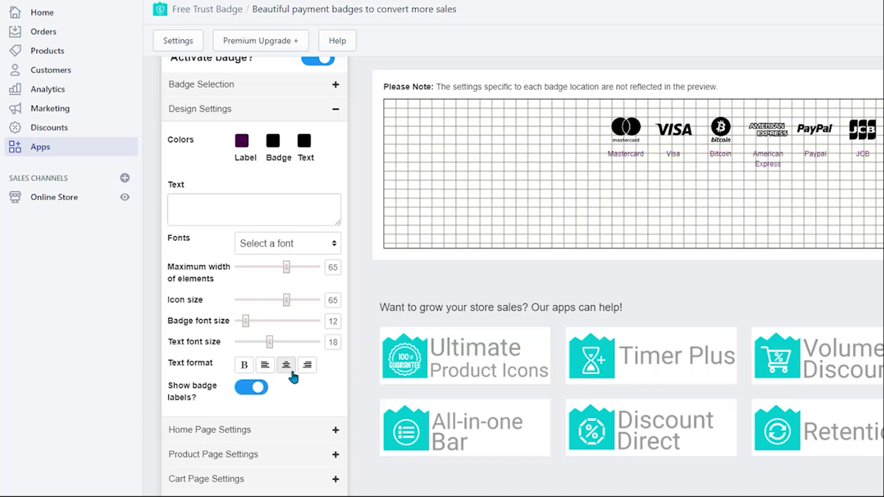
- Review the home page, product page, cart page, footer and custom CSS settings of the badge app
scroll(297, 405, down, 3)
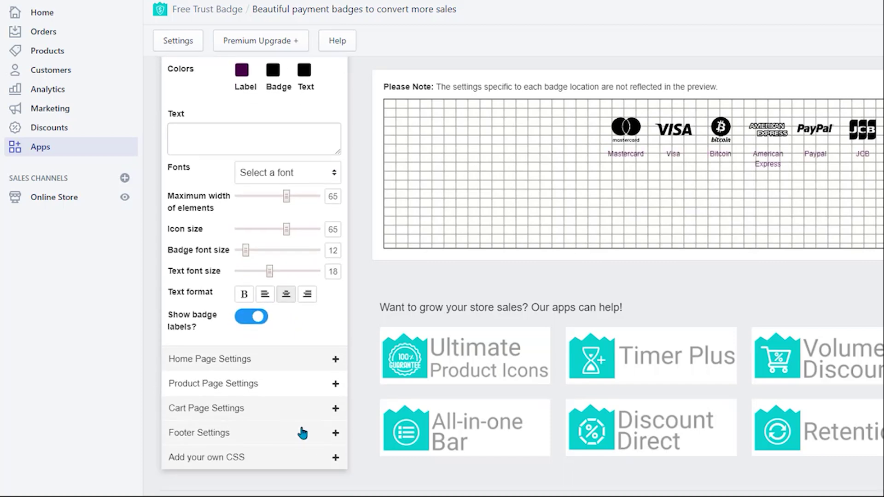
click(297, 350)
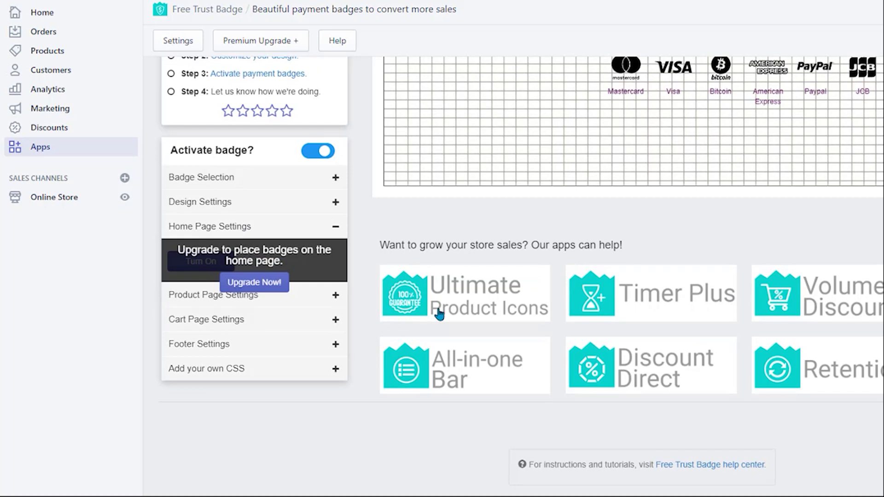
click(204, 297)
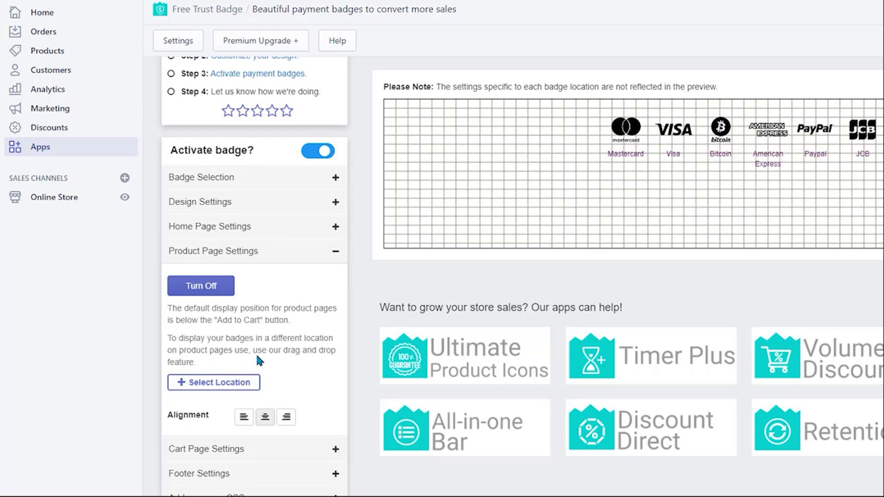
click(249, 383)
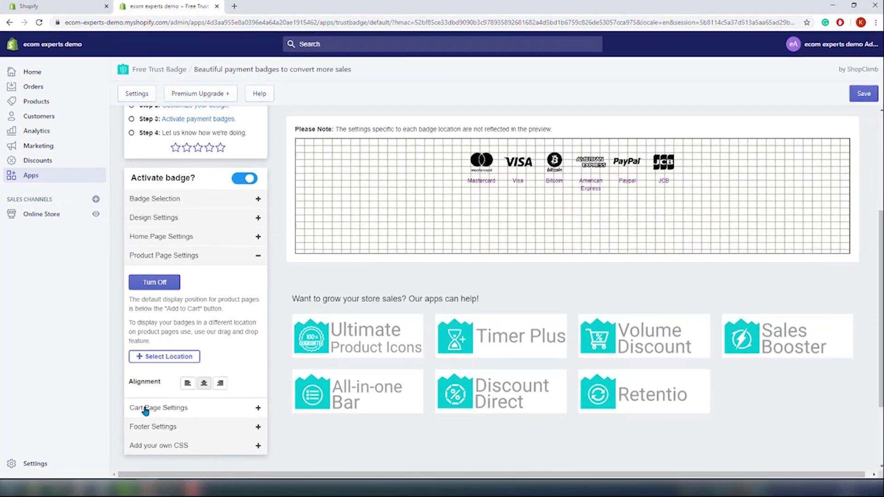
click(171, 434)
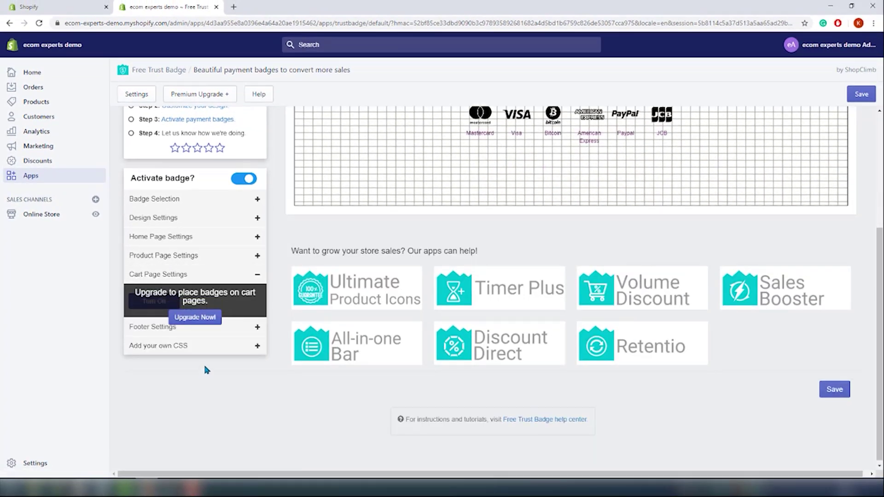
click(176, 328)
click(163, 346)
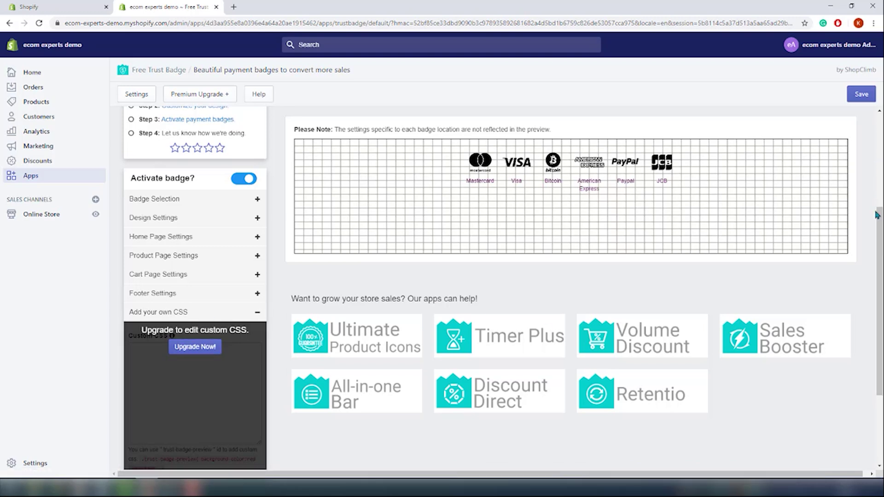
- Save the trust badge settings
scroll(869, 302, down, 2)
scroll(869, 302, down, 1)
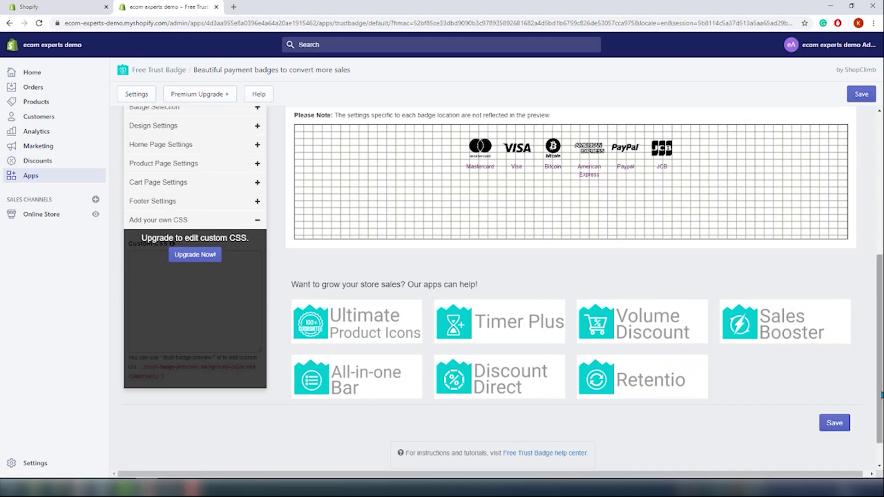
click(844, 427)
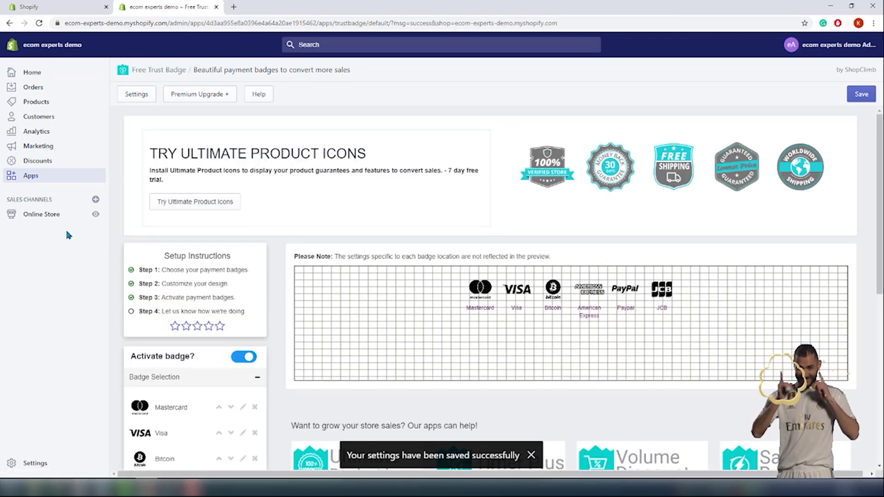
- View the live online store and open the iPotty product from its catalog
click(98, 215)
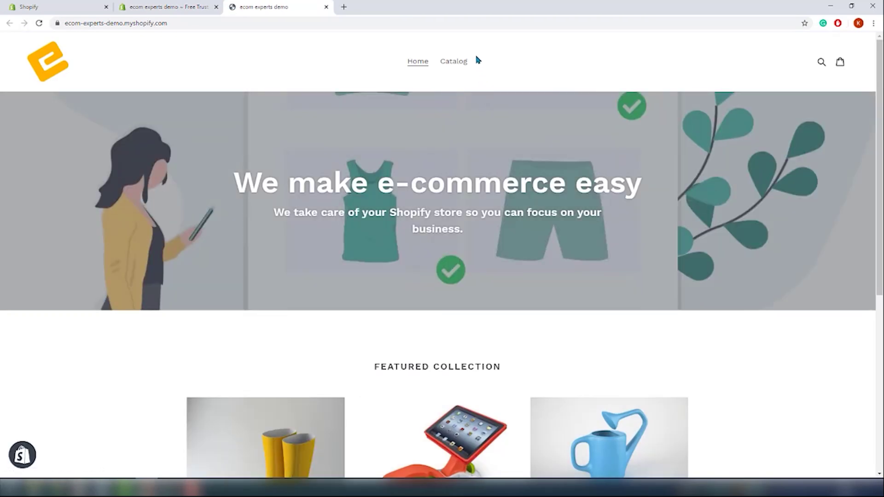
click(462, 62)
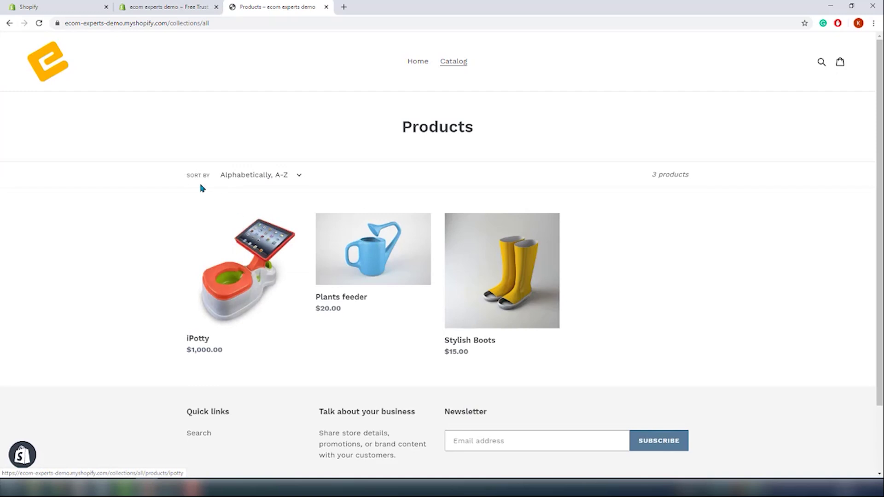
click(249, 330)
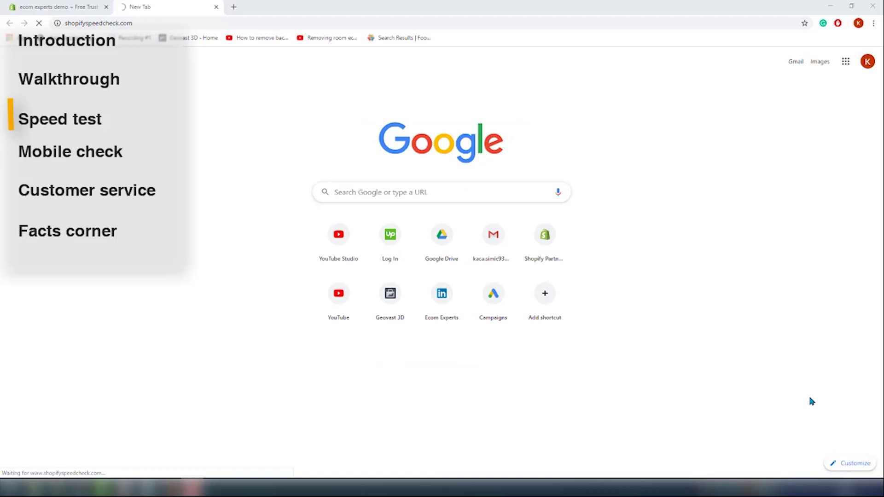
key(Return)
click(327, 223)
text(https://ecom-experts-demo.myshopify.com/)
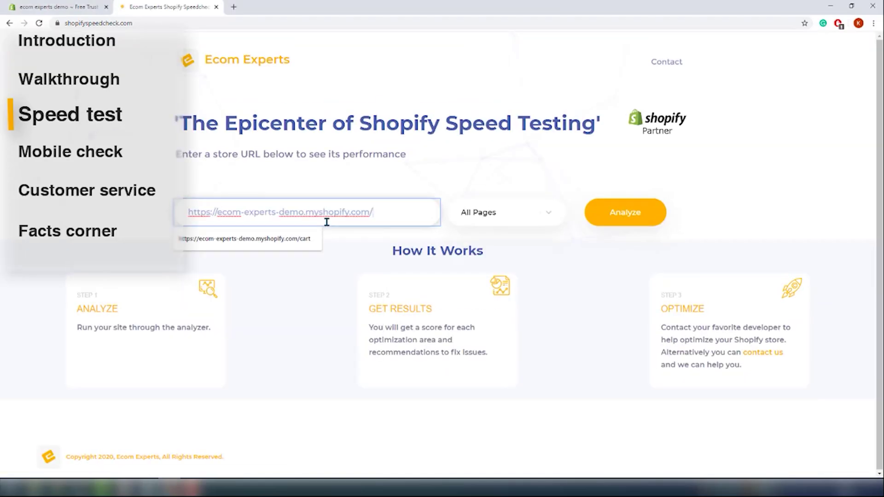
click(619, 214)
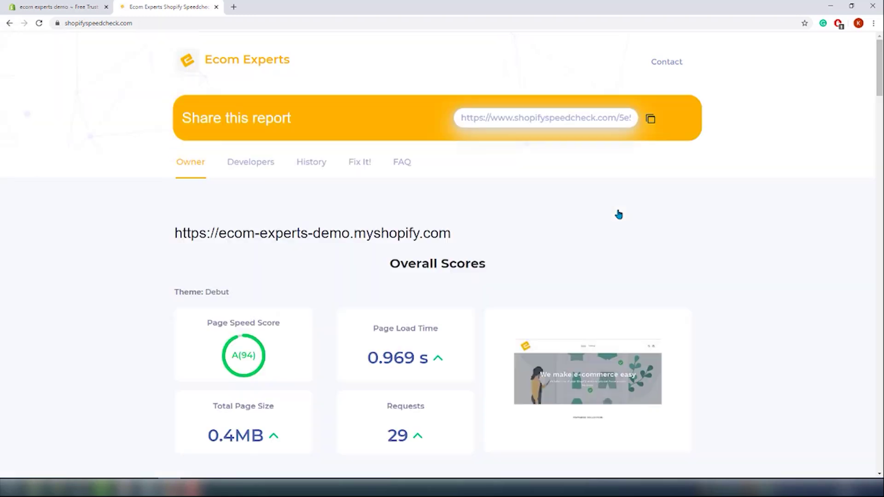
- Examine the owner report's overall scores, installed apps, and home page and collection performance
scroll(619, 215, down, 5)
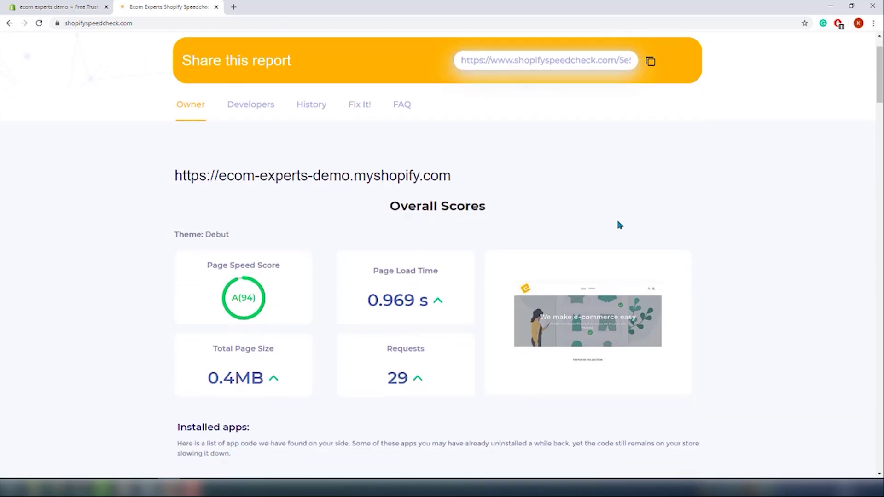
scroll(602, 293, down, 6)
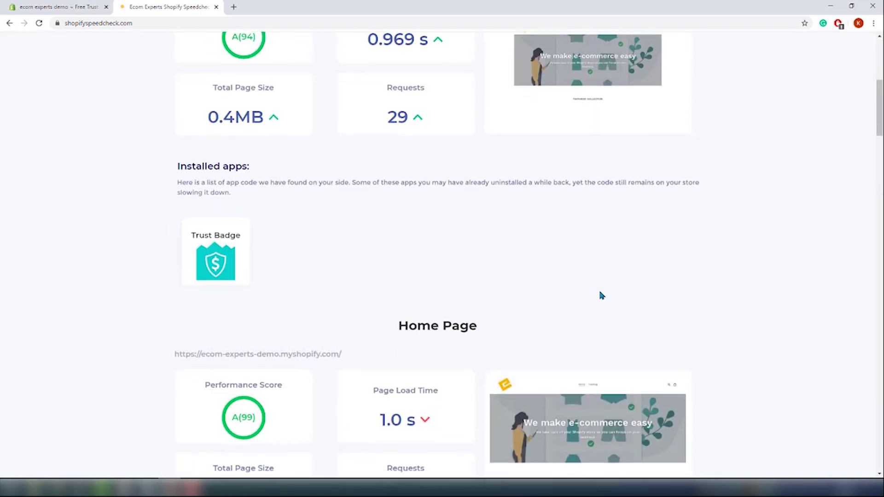
scroll(601, 294, down, 10)
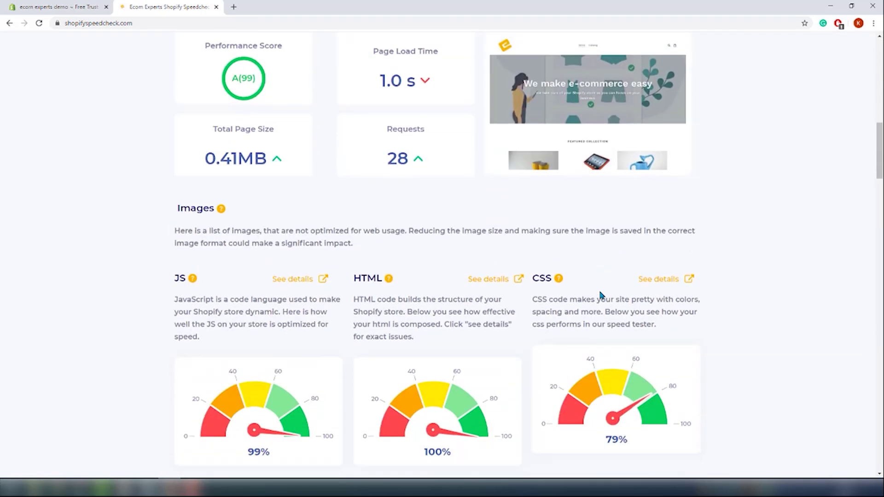
scroll(598, 284, down, 2)
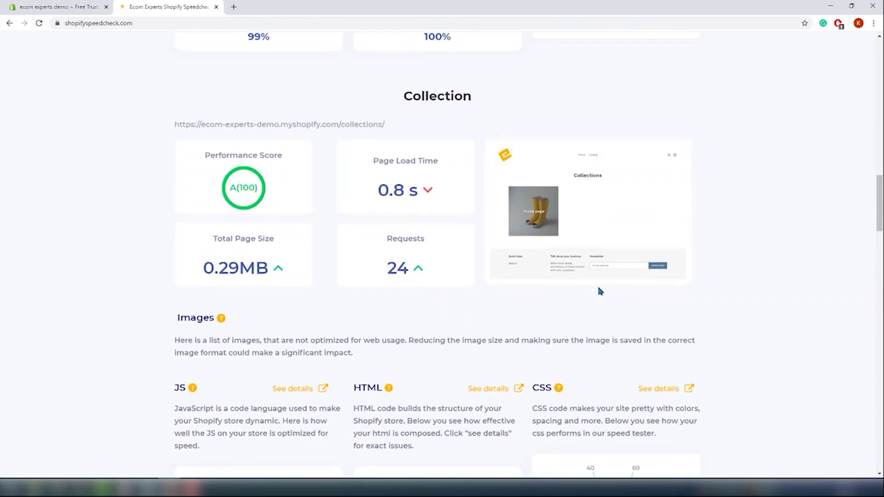
scroll(598, 284, up, 20)
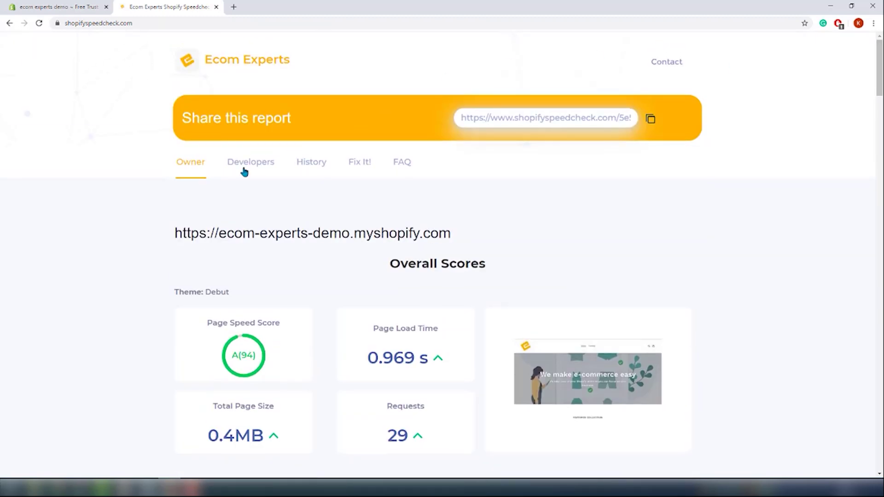
- Examine the overall scores and processing charts in the Developers report
click(244, 171)
scroll(275, 245, down, 6)
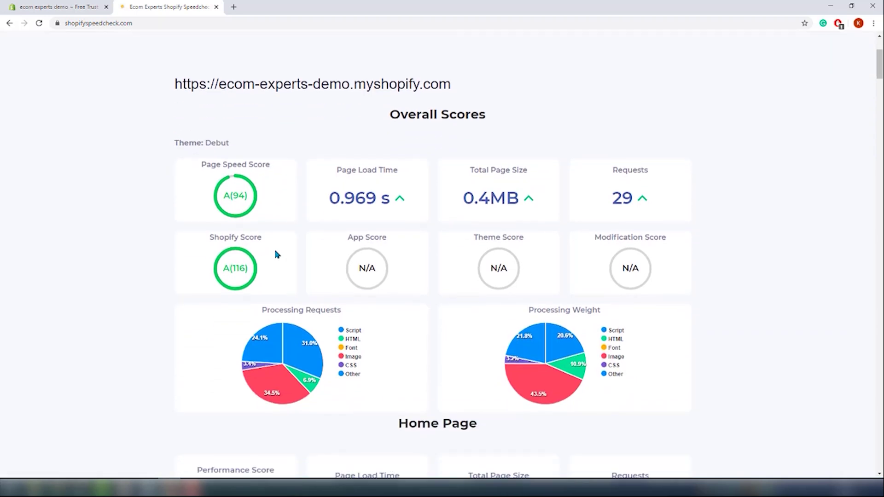
scroll(274, 247, up, 5)
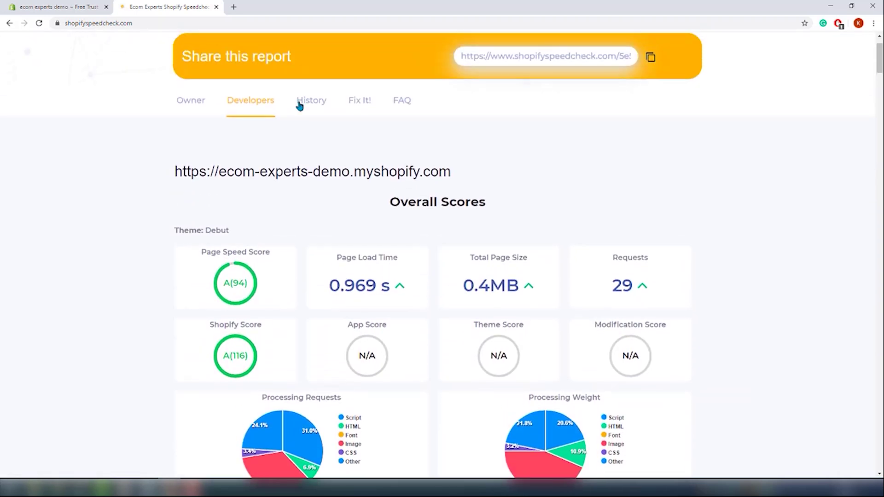
- Open the speed report's History and view the one-week performance chart
click(311, 100)
scroll(242, 226, down, 2)
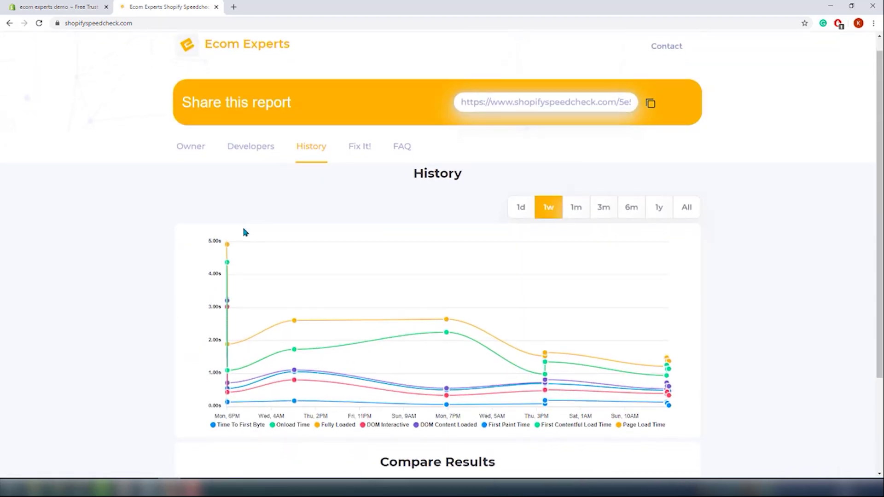
scroll(155, 283, down, 3)
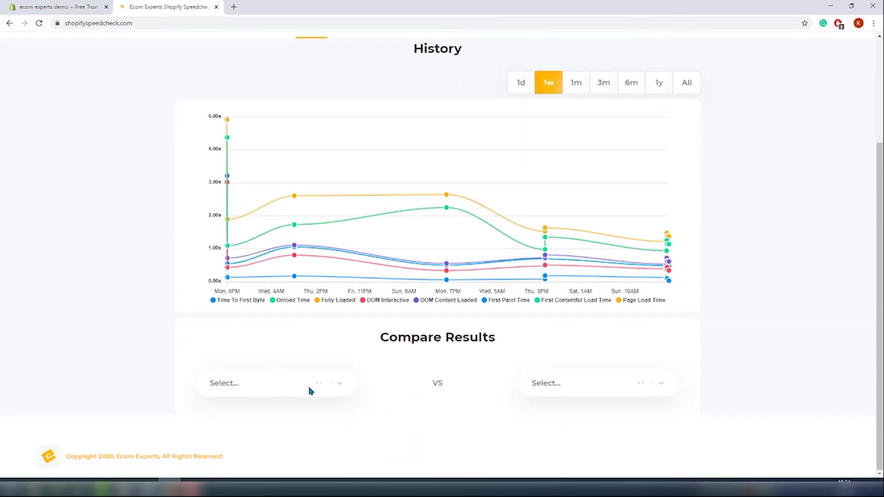
- Compare the 2/17/2020 8:38:48 PM speed results with those from 2/24/2020 6:27:37 PM
click(207, 391)
scroll(207, 391, down, 3)
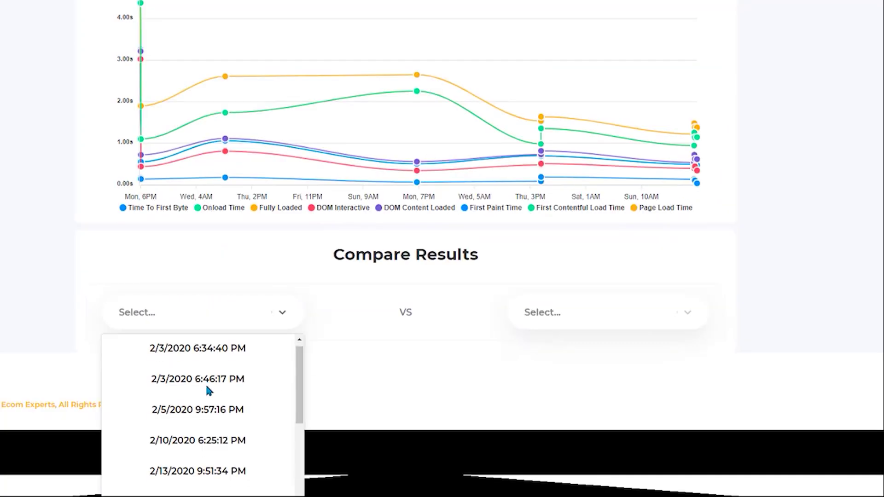
scroll(235, 382, down, 3)
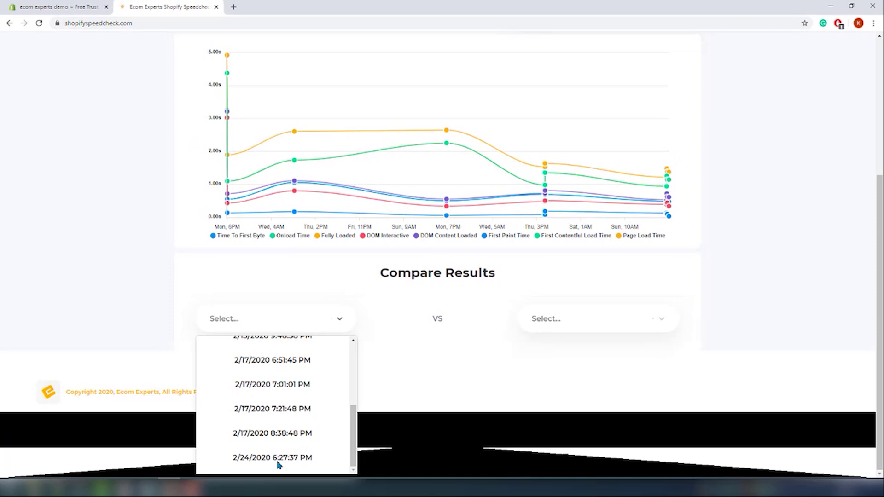
click(275, 438)
click(530, 389)
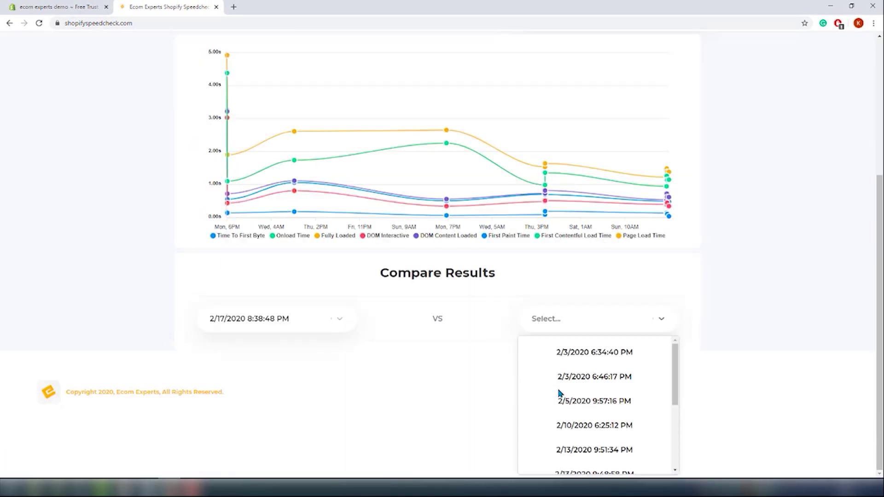
scroll(548, 444, down, 4)
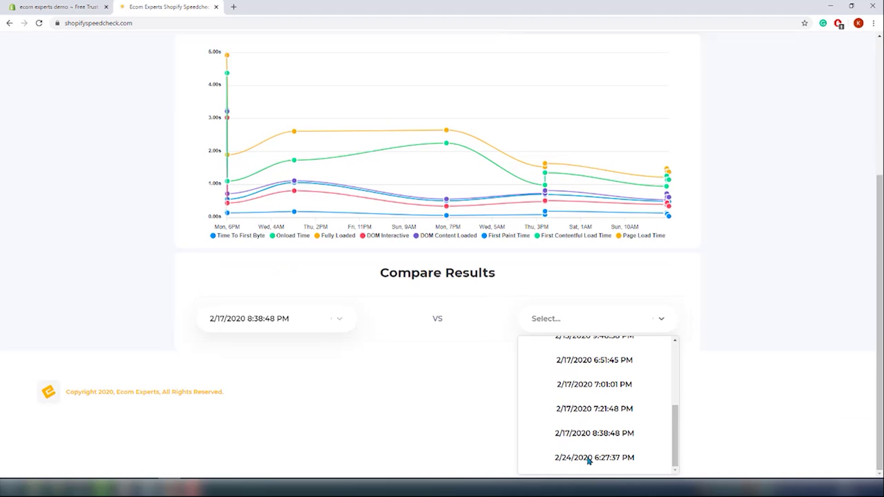
click(592, 459)
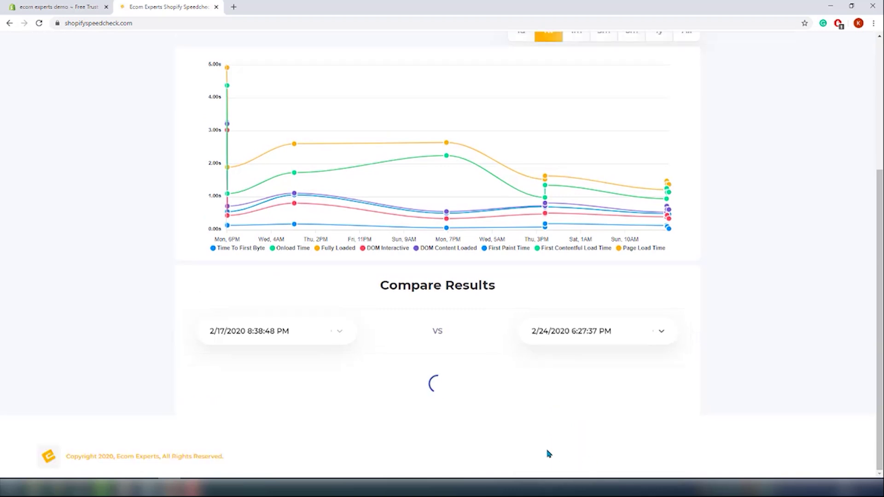
- Examine the comparison's performance scores down to the product page's speed score, load time, page size and requests
scroll(448, 369, down, 10)
scroll(763, 382, down, 20)
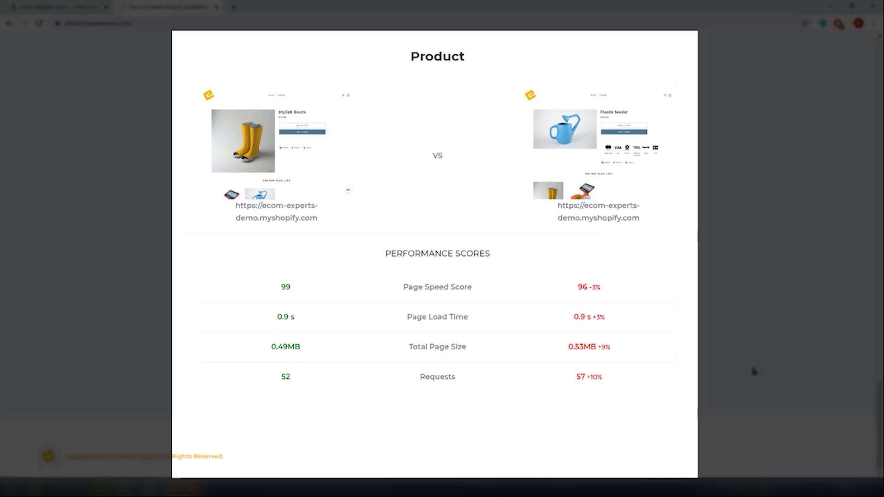
scroll(754, 372, up, 1)
scroll(754, 371, up, 1)
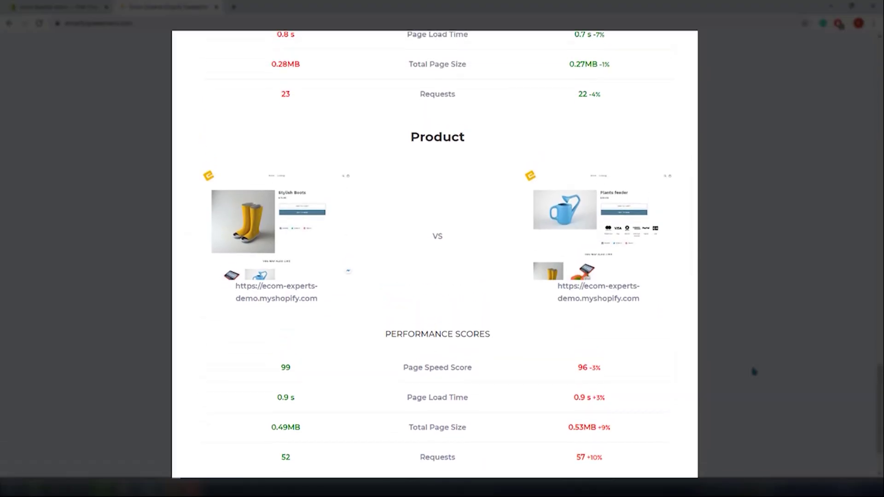
scroll(754, 371, down, 1)
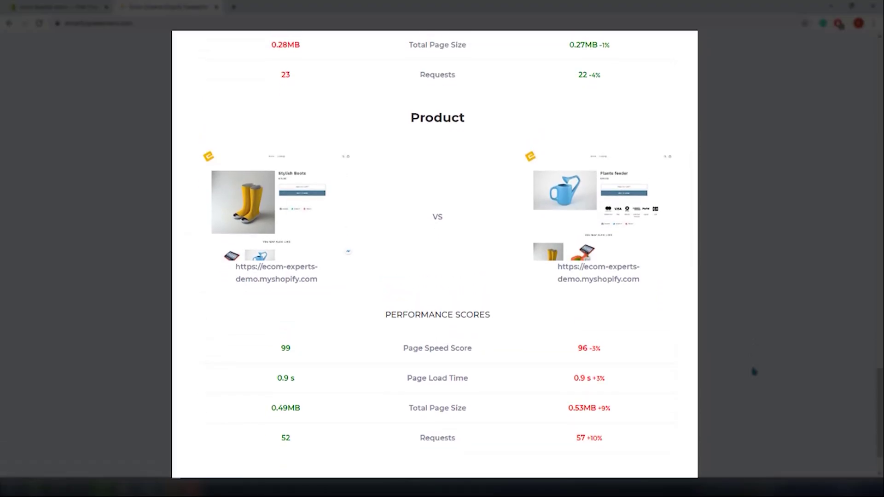
scroll(754, 371, down, 1)
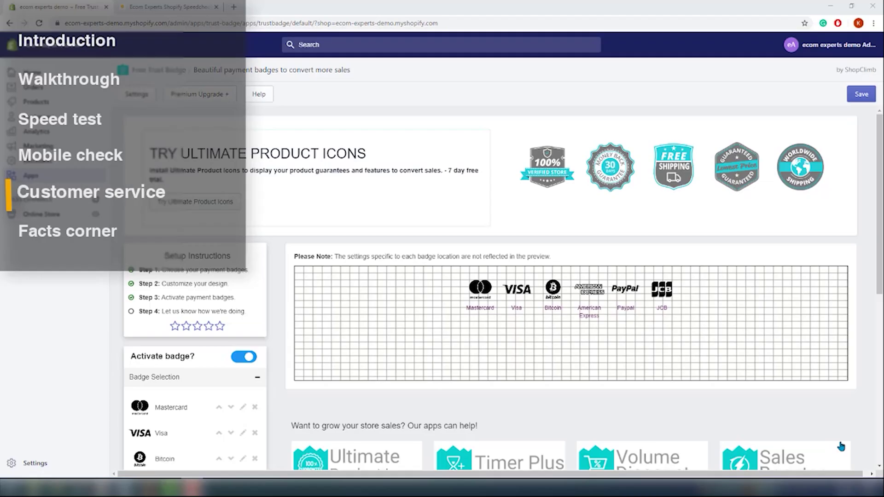
- Start a new ShopClimb support ticket from the app's help with the contact's name and e-mail, subject "Help" and app Free Trust Badge
click(259, 97)
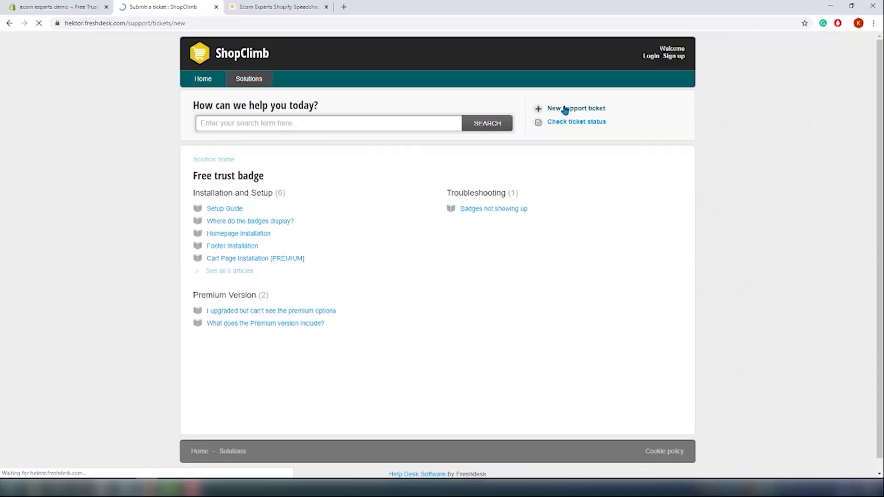
click(288, 205)
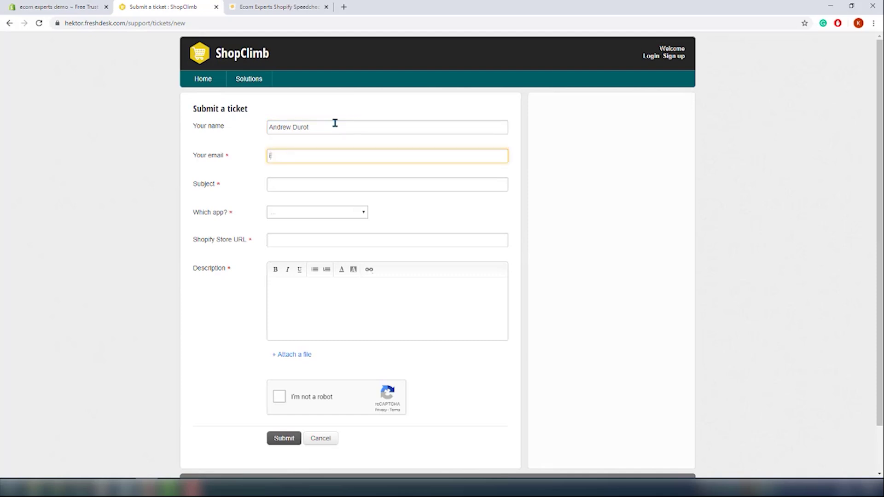
text(Help)
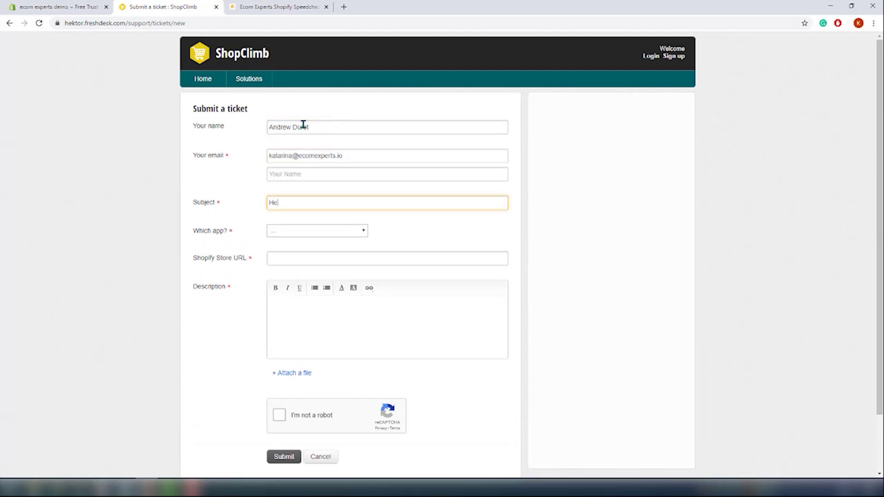
click(318, 229)
click(313, 244)
- Fill in the ticket's Shopify Store URL with the address copied from the demo store's live storefront
click(344, 259)
click(258, 7)
click(57, 7)
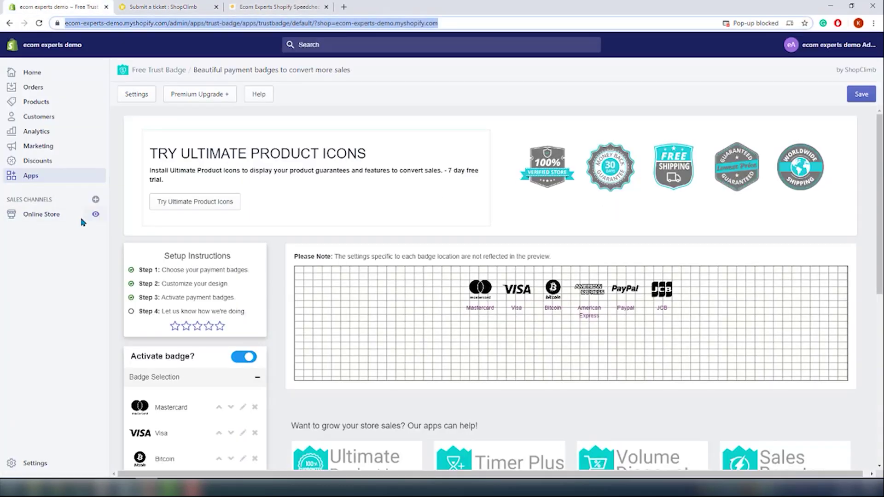
click(163, 7)
key(ctrl+v)
key(Tab)
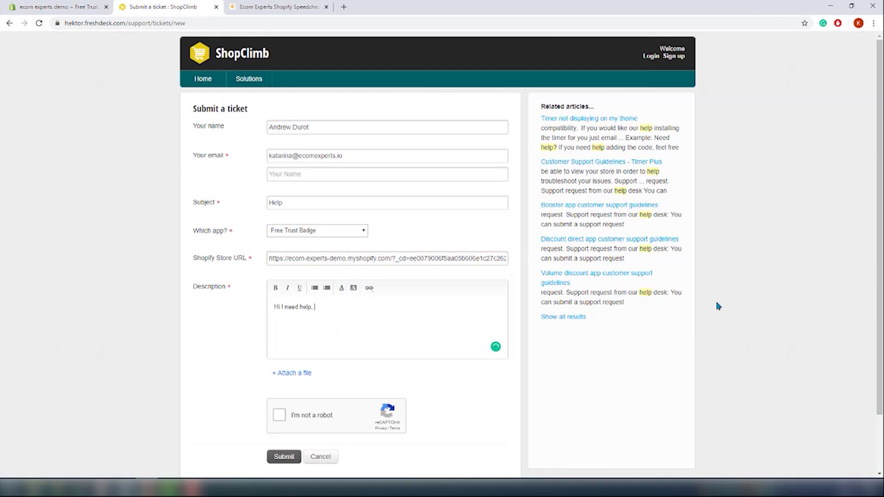